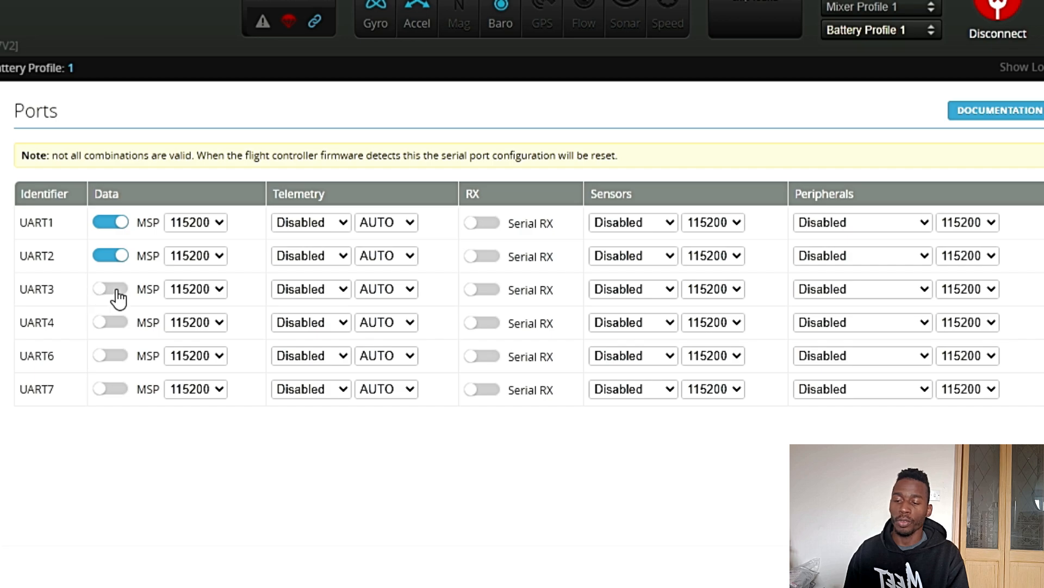
# Set the UART3 peripheral to IRC Tramp, leaving its baud rate as it is.
pyautogui.click(835, 295)
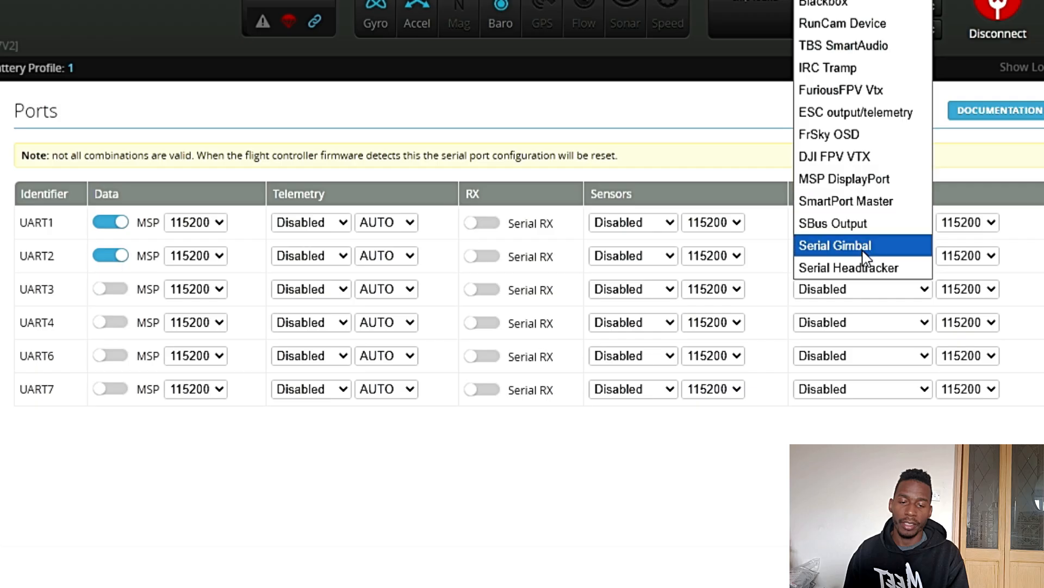
pyautogui.click(828, 67)
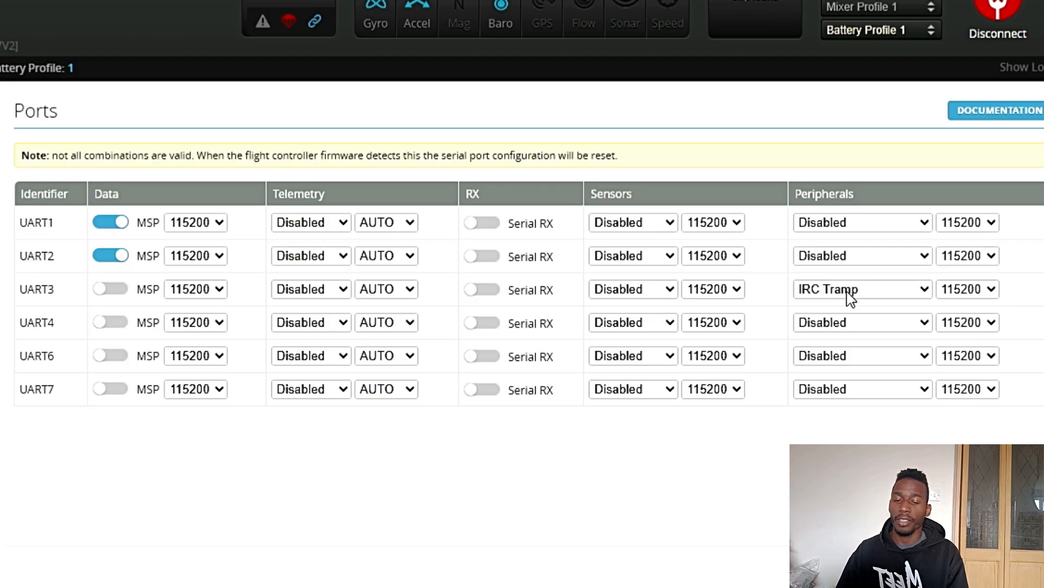
pyautogui.click(815, 289)
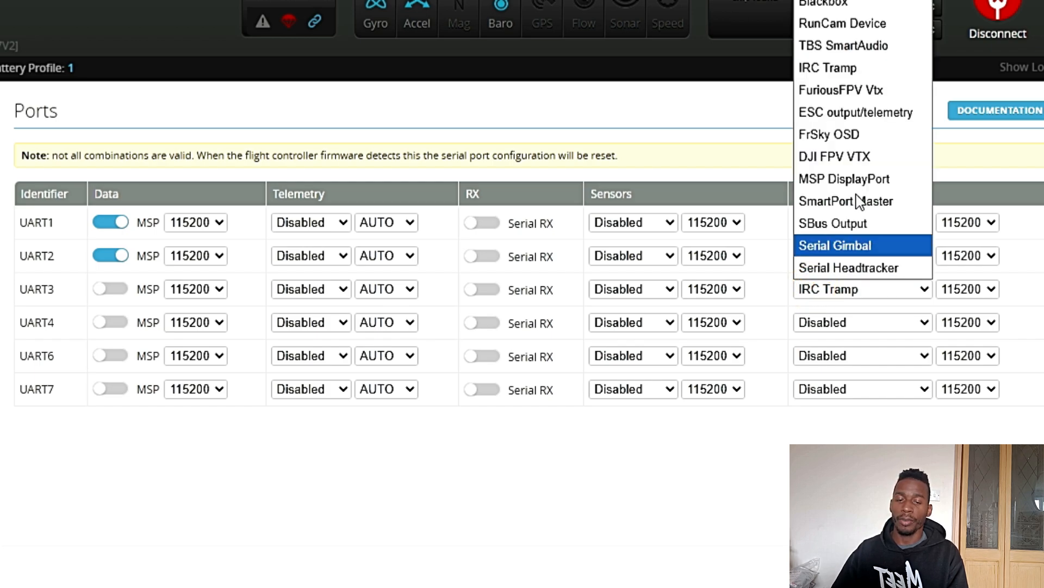
pyautogui.click(792, 322)
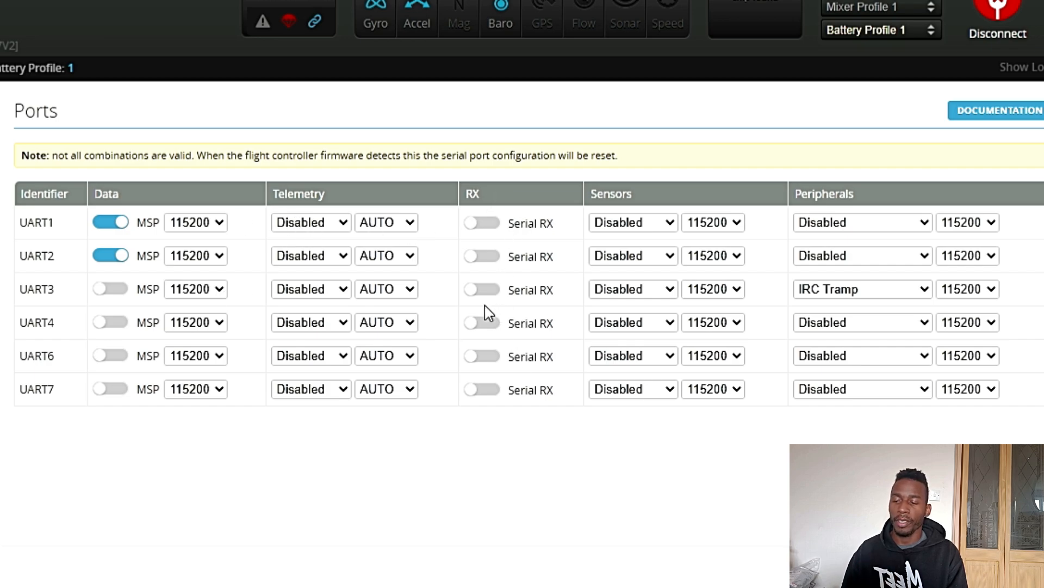
# Enable Serial RX on UART6 and check the peripheral options available for UART4.
pyautogui.click(489, 364)
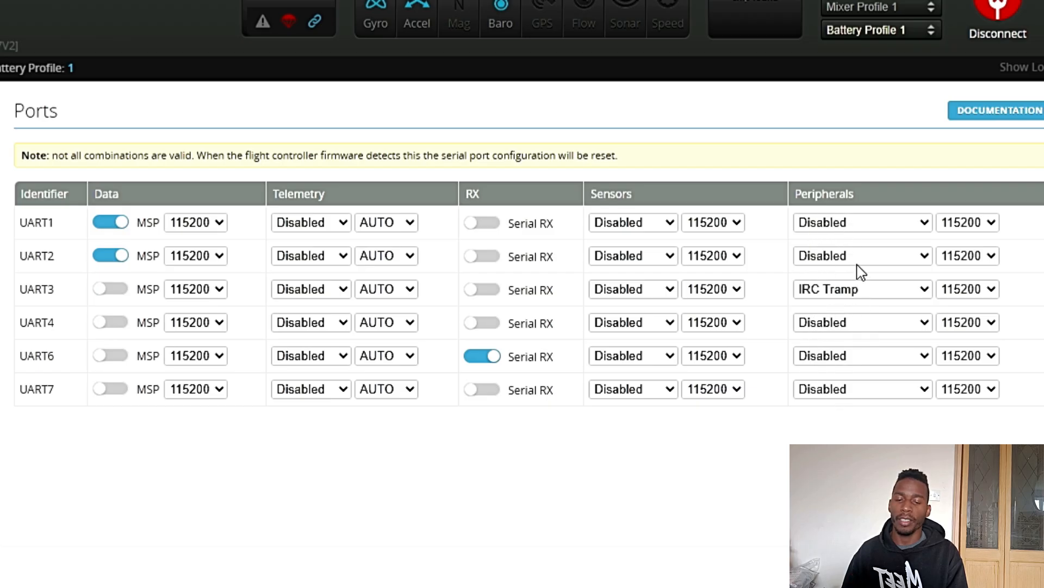
pyautogui.click(846, 321)
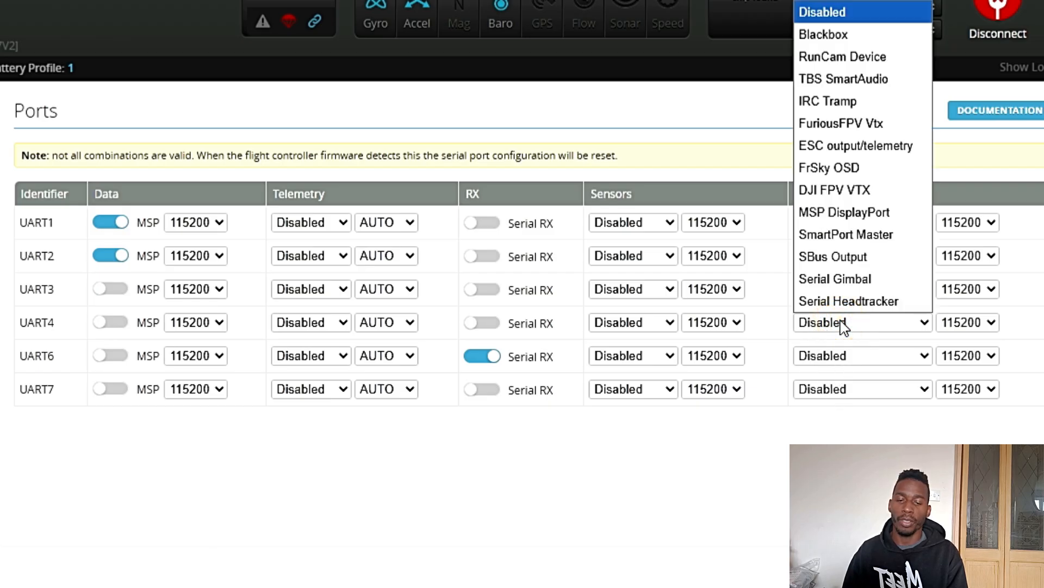
pyautogui.click(761, 95)
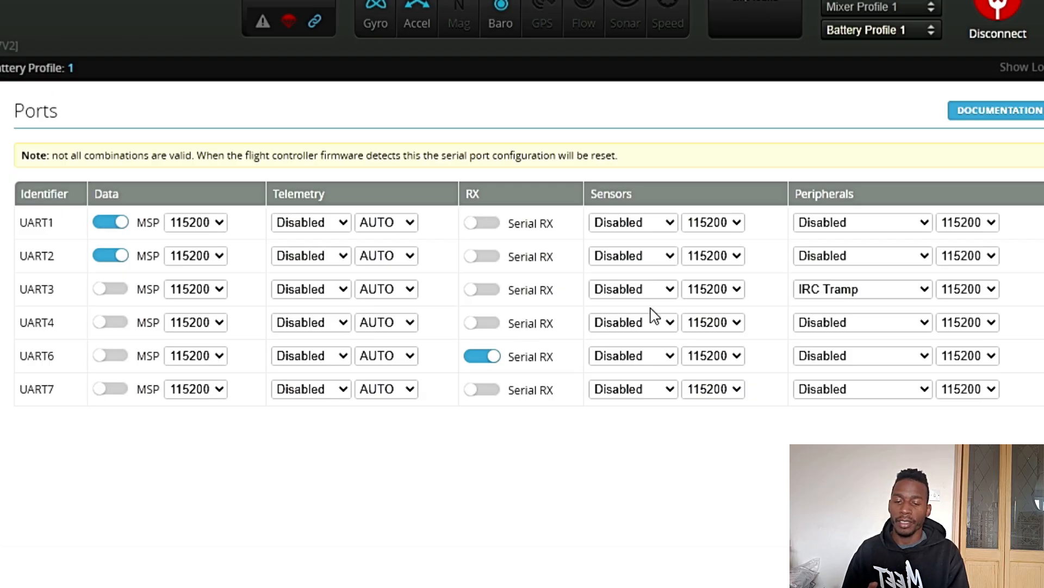
# Assign GPS as the sensor on UART4 and check that port's peripheral and sensor options.
pyautogui.click(665, 323)
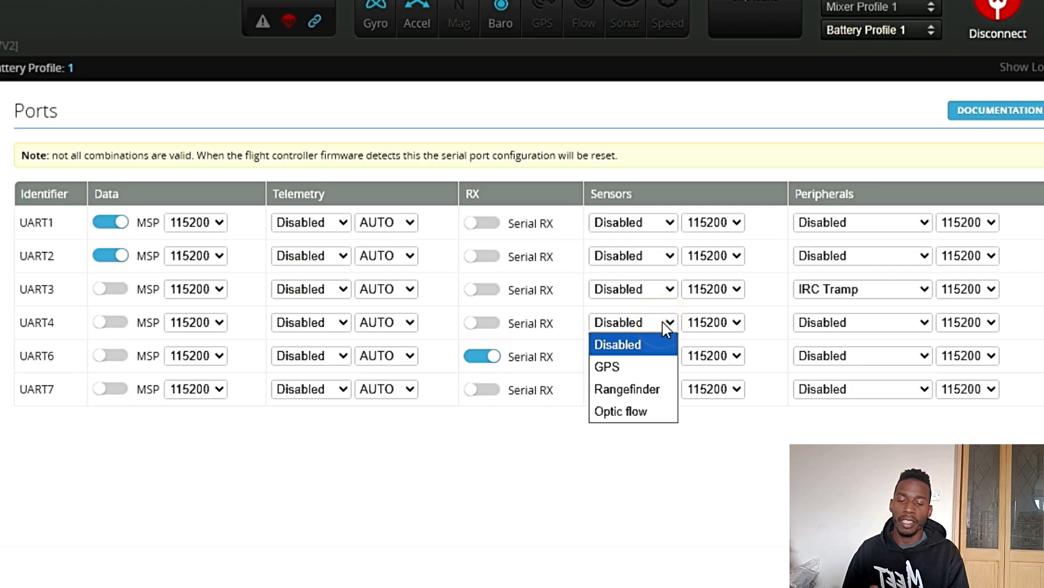
pyautogui.click(651, 370)
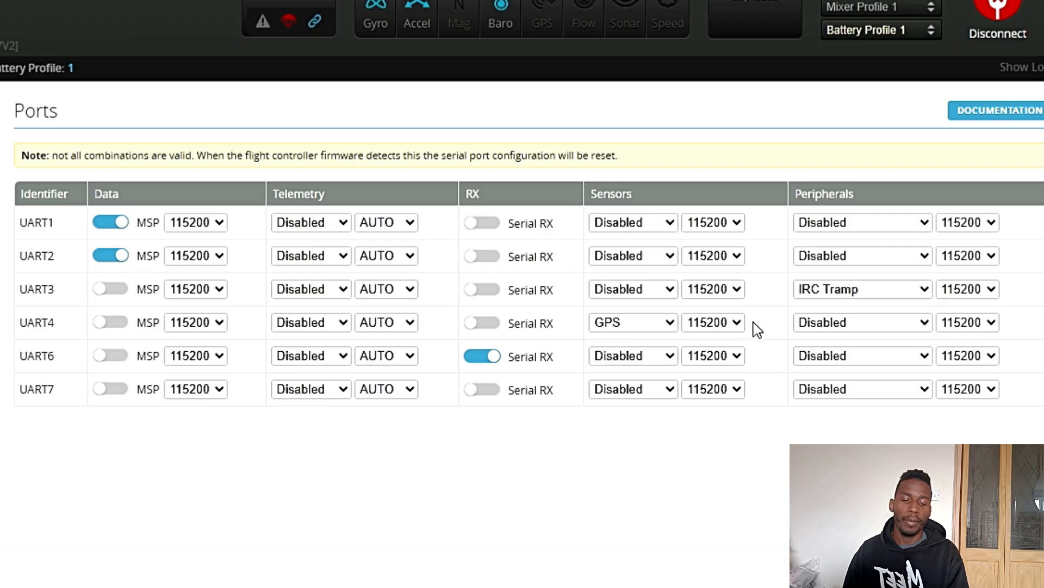
pyautogui.click(817, 322)
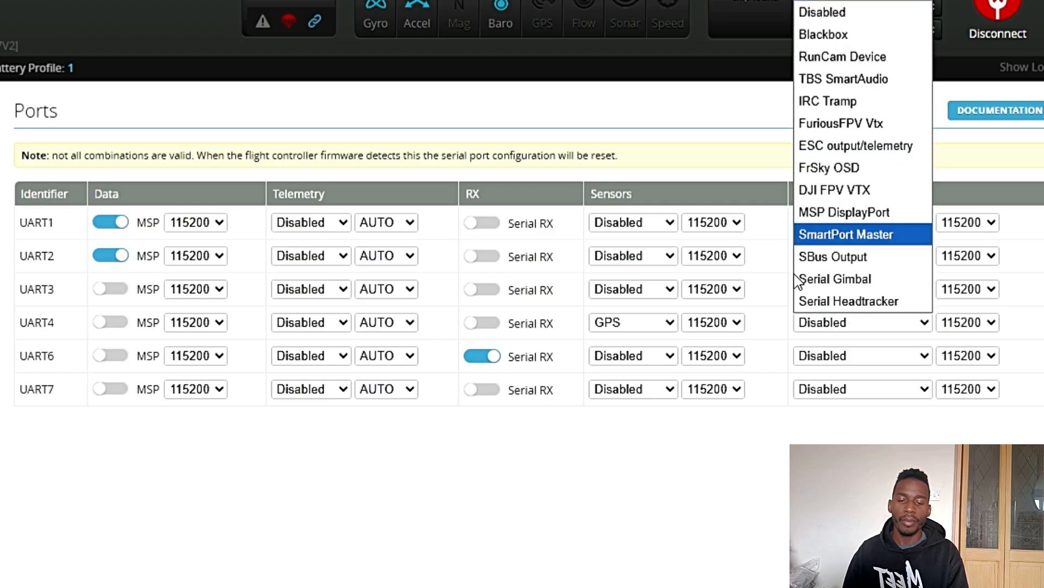
pyautogui.click(787, 315)
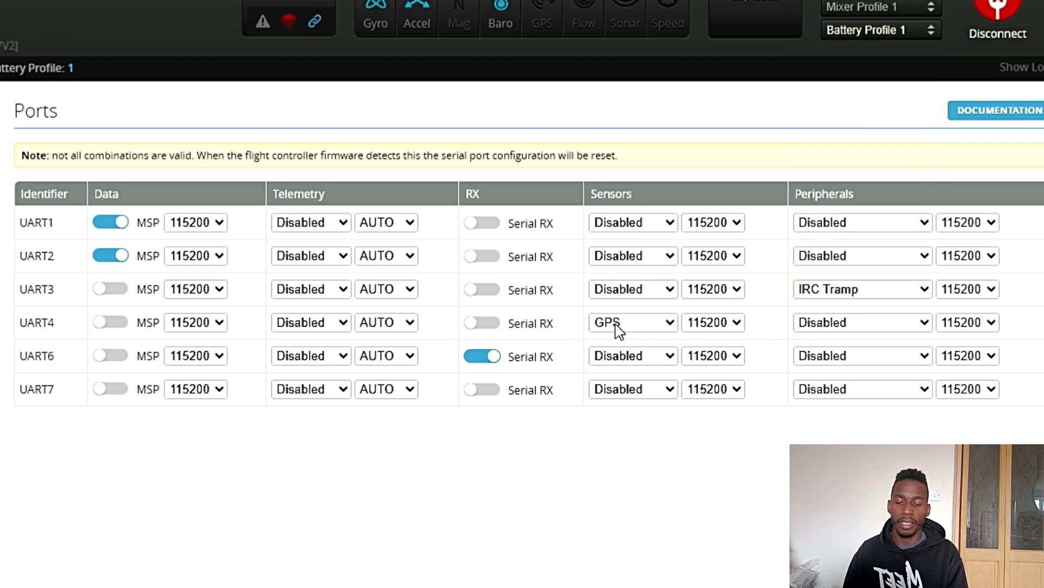
pyautogui.click(644, 327)
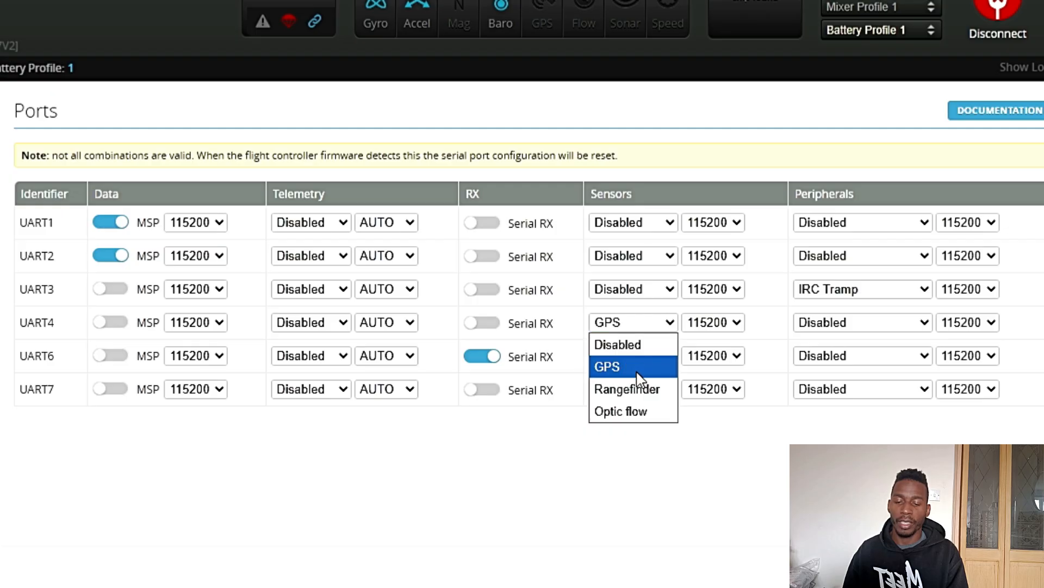
pyautogui.click(668, 326)
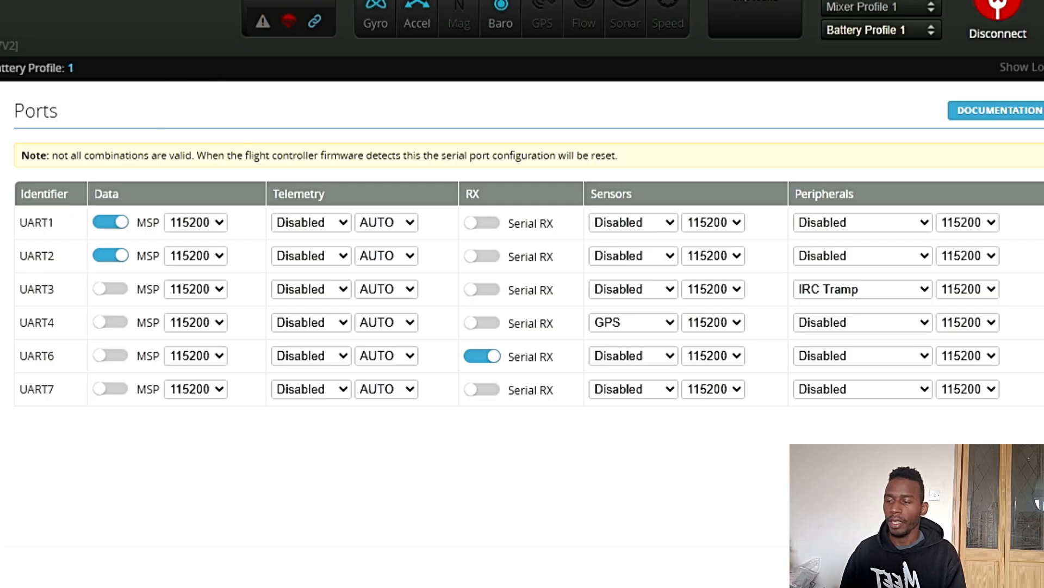
# Open the Configuration page and look through its sections from the sensors to the headtracker settings.
pyautogui.click(1, 223)
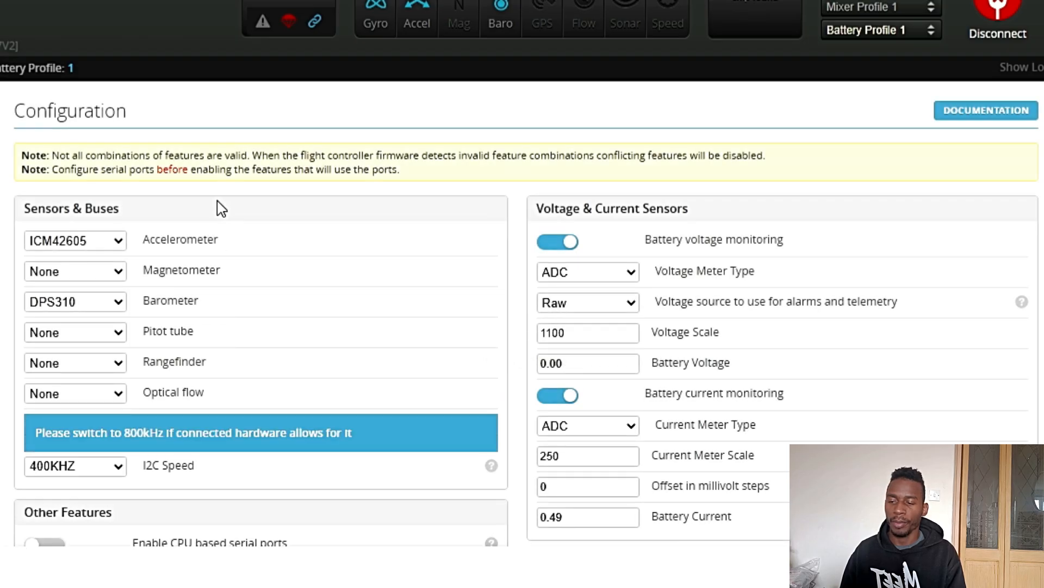
pyautogui.scroll(-1, 280, 284)
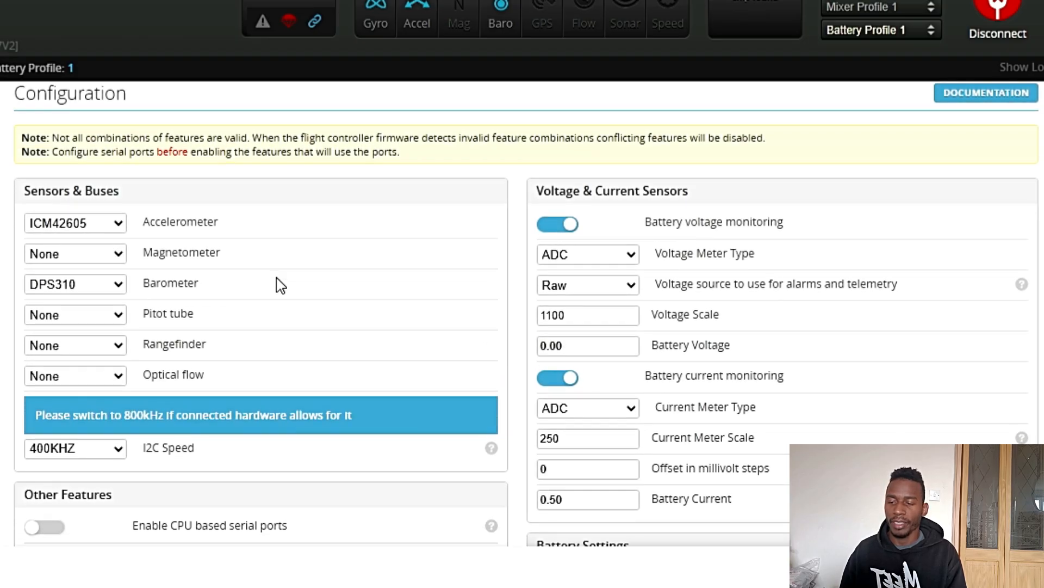
pyautogui.scroll(-10, 281, 284)
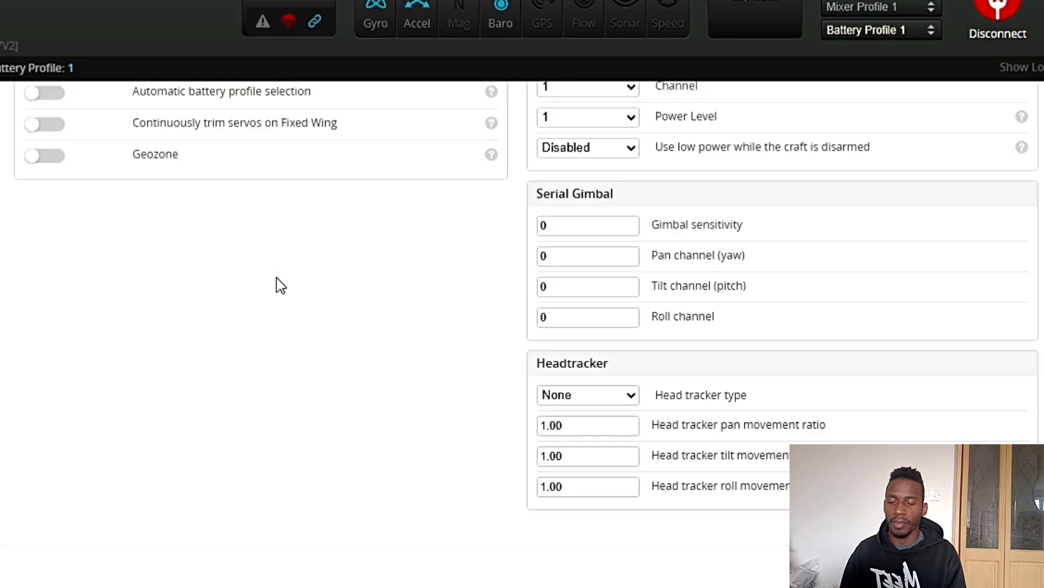
pyautogui.scroll(10, 281, 284)
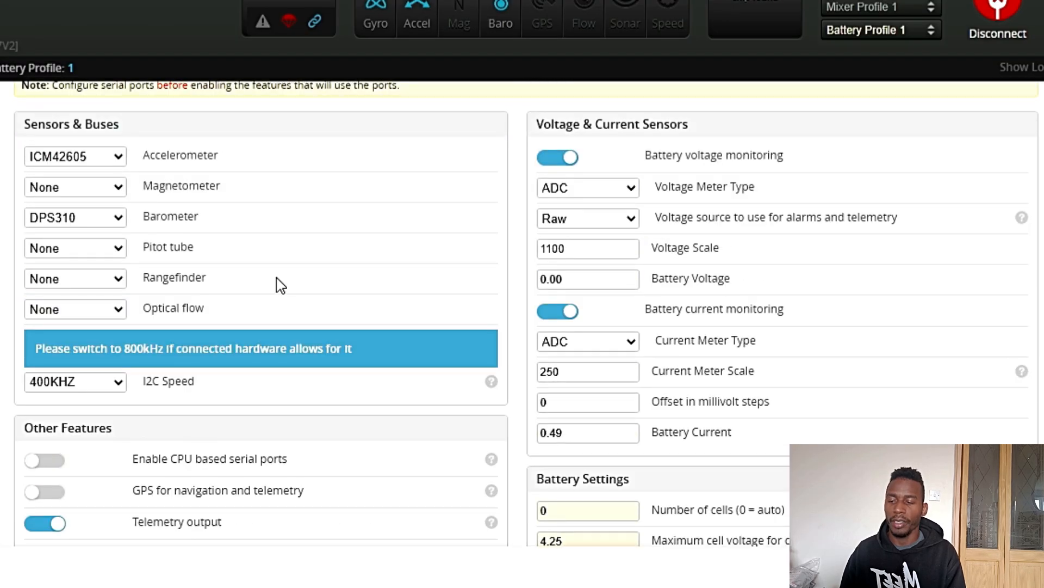
pyautogui.scroll(1, 280, 285)
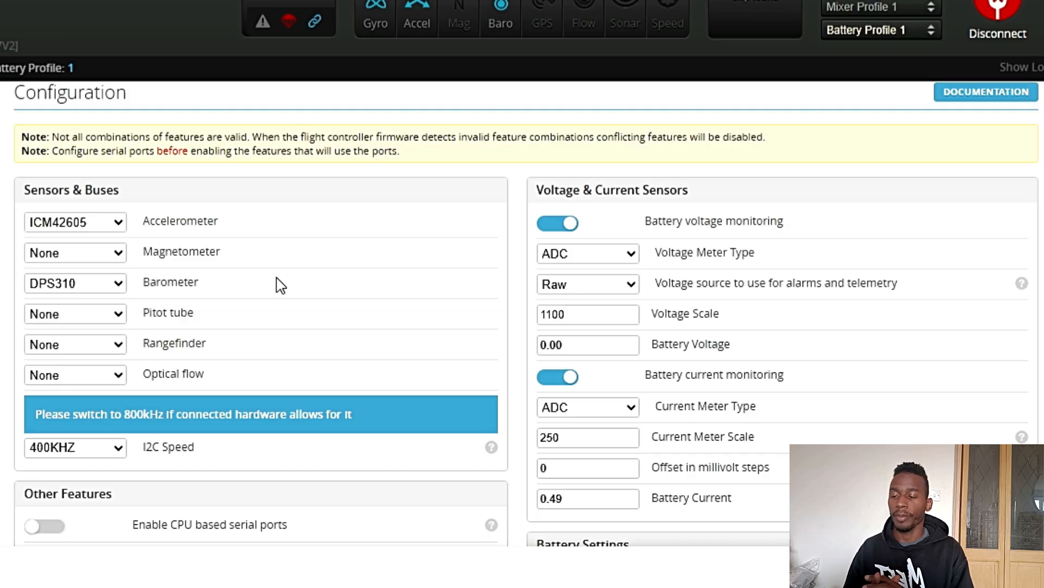
# Review the available accelerometer, magnetometer and barometer options under Sensors & Buses without changing the selections.
pyautogui.click(89, 223)
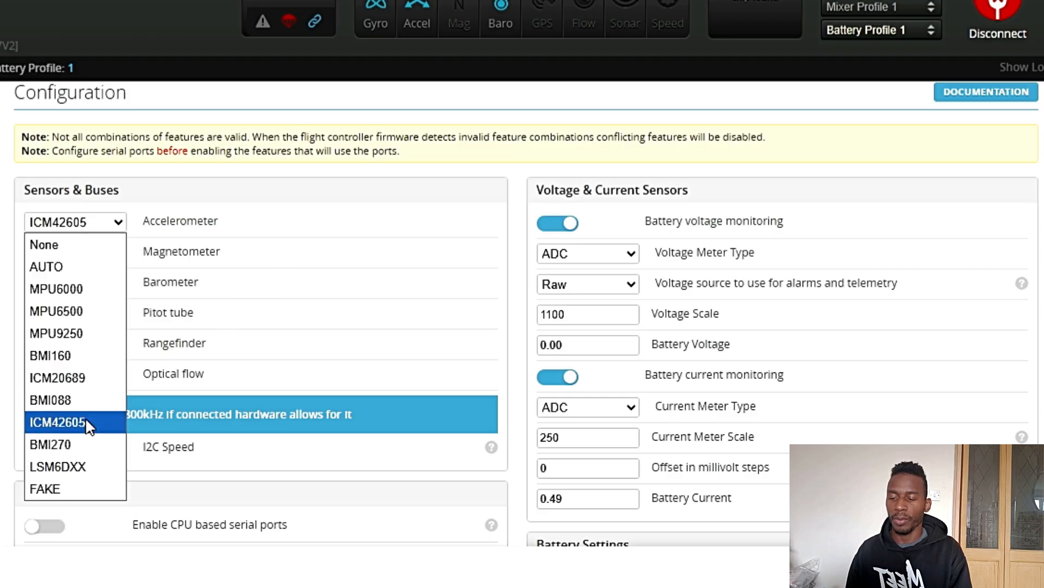
pyautogui.click(288, 252)
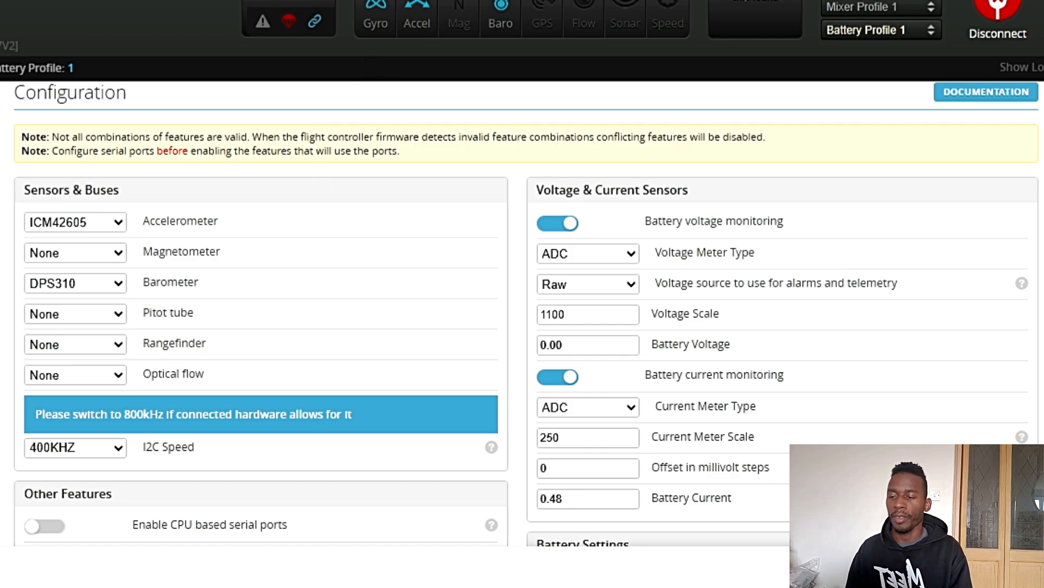
pyautogui.click(103, 252)
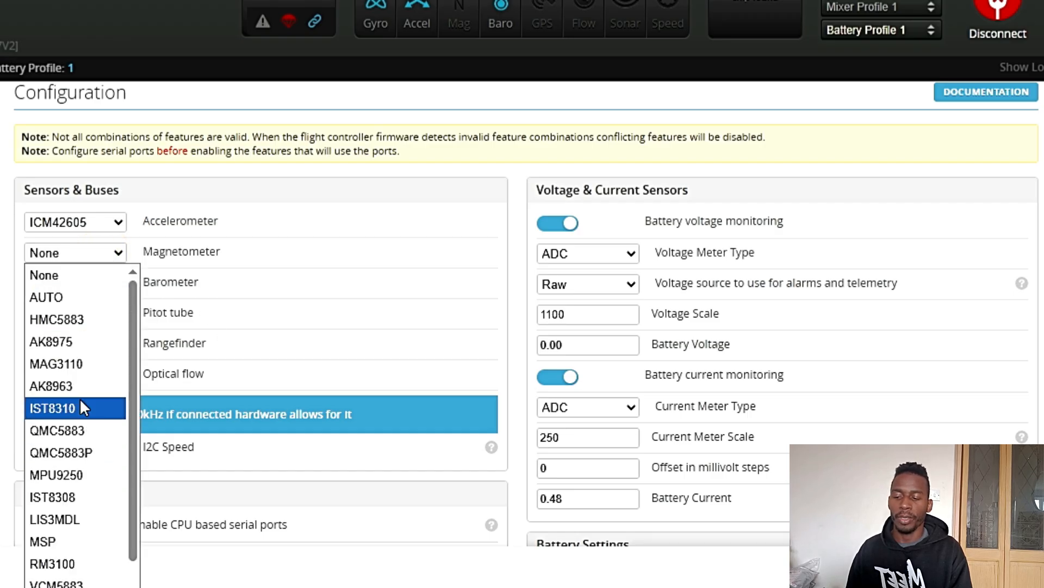
pyautogui.click(261, 236)
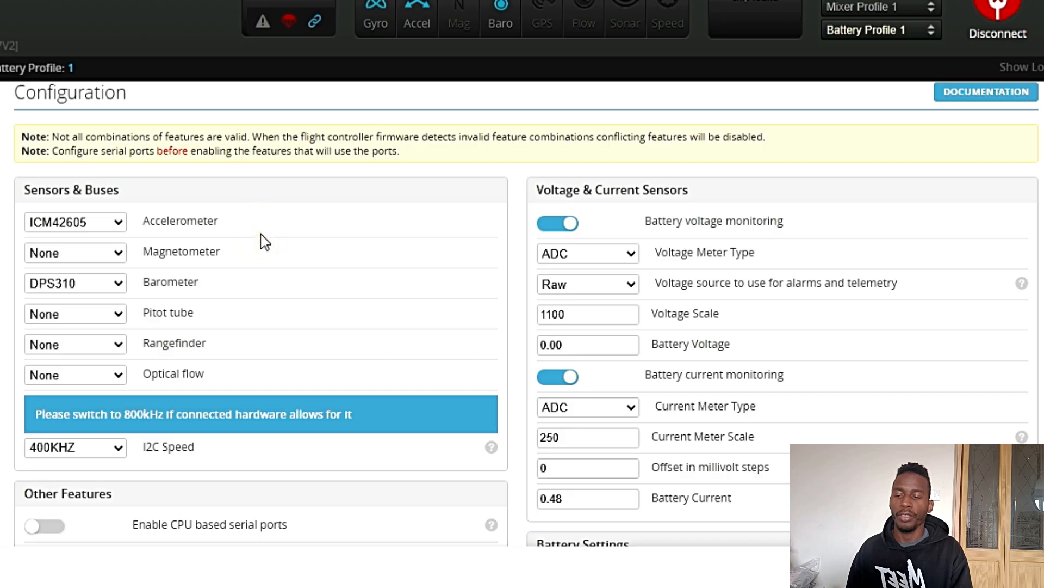
pyautogui.click(118, 285)
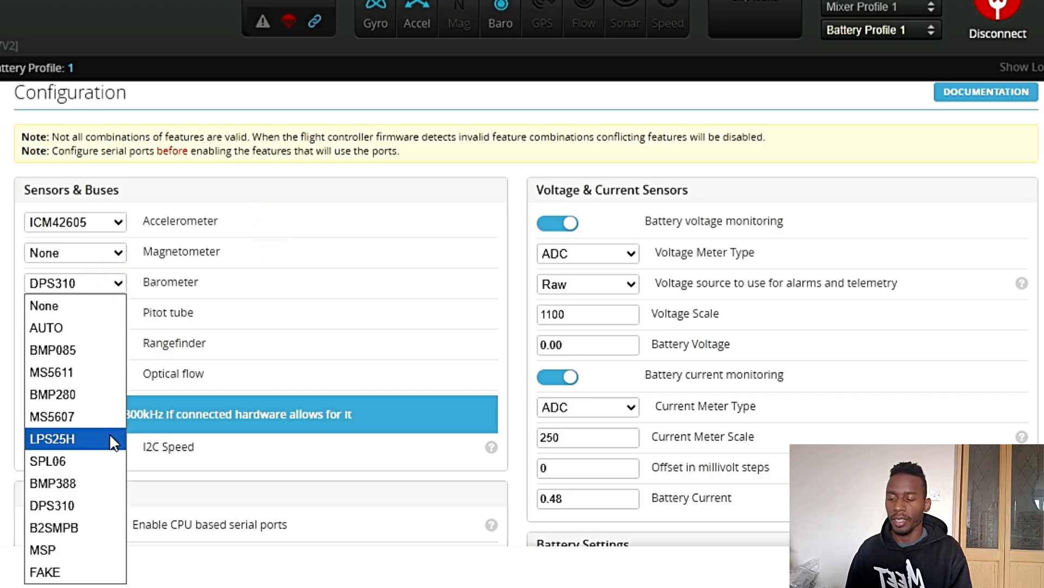
pyautogui.click(280, 326)
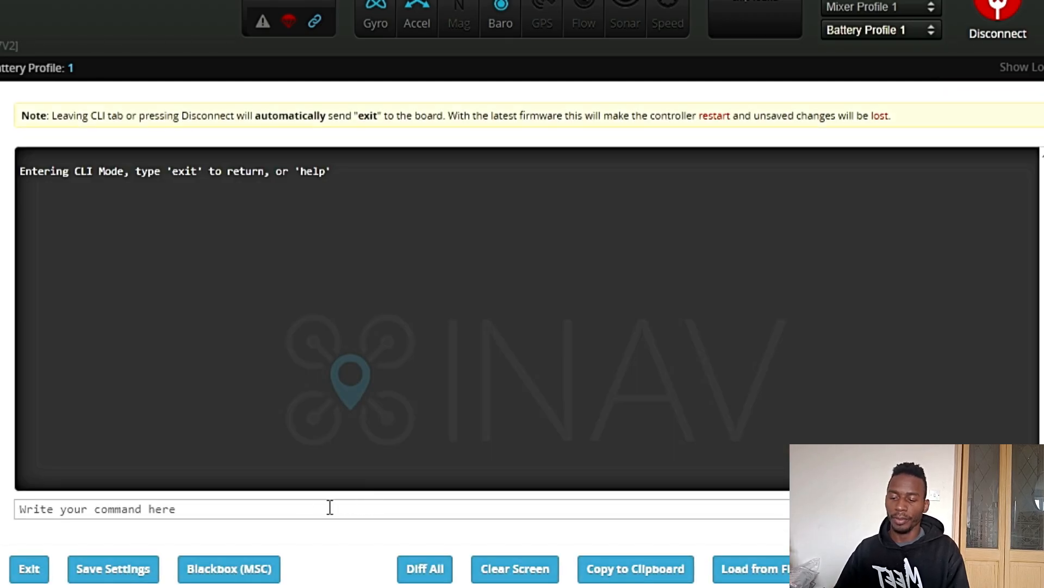
# Run the status command in the CLI to read the flight controller's hardware information.
pyautogui.click(303, 508)
pyautogui.write('st')
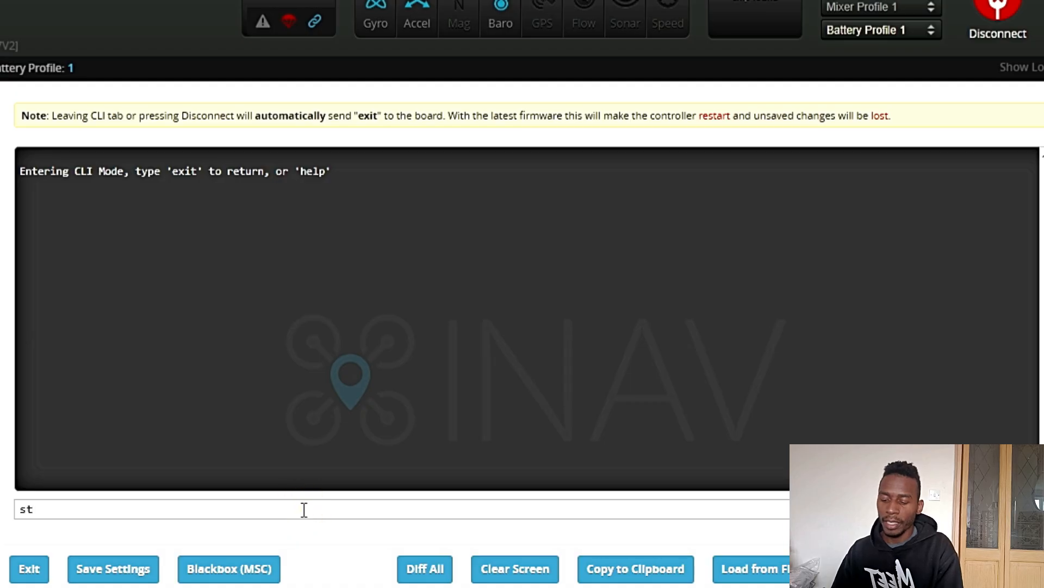
pyautogui.write('atus')
pyautogui.press('Return')
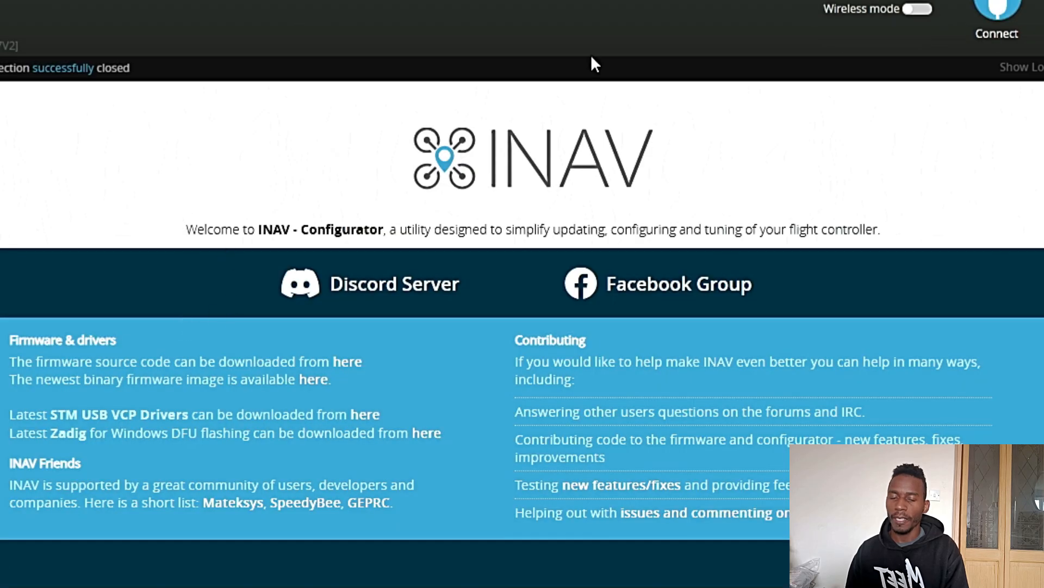
# Reconnect to the flight controller, return to the Configuration page and check the barometer selection.
pyautogui.click(996, 19)
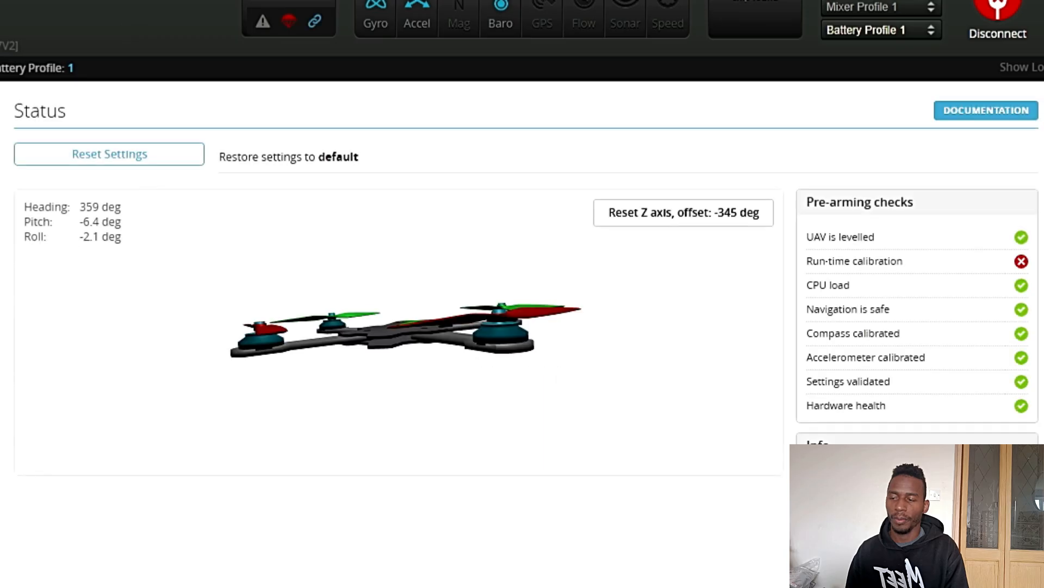
pyautogui.click(2, 231)
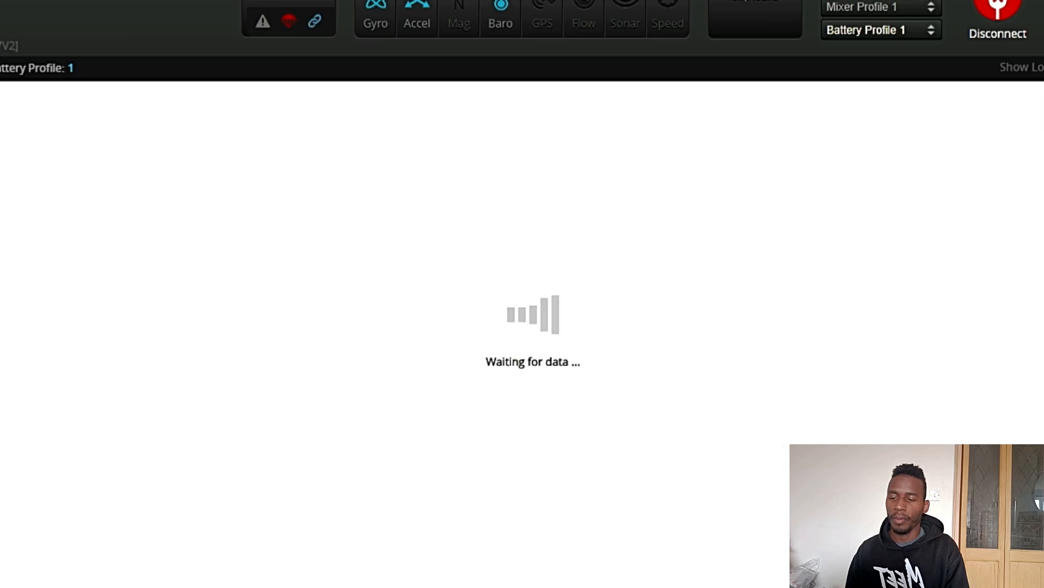
pyautogui.click(102, 309)
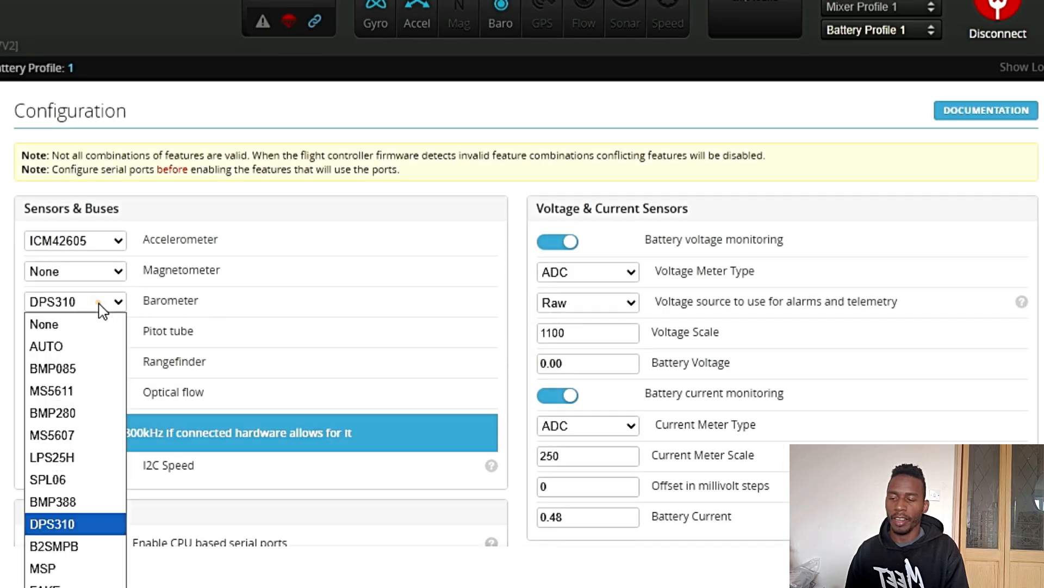
pyautogui.click(102, 309)
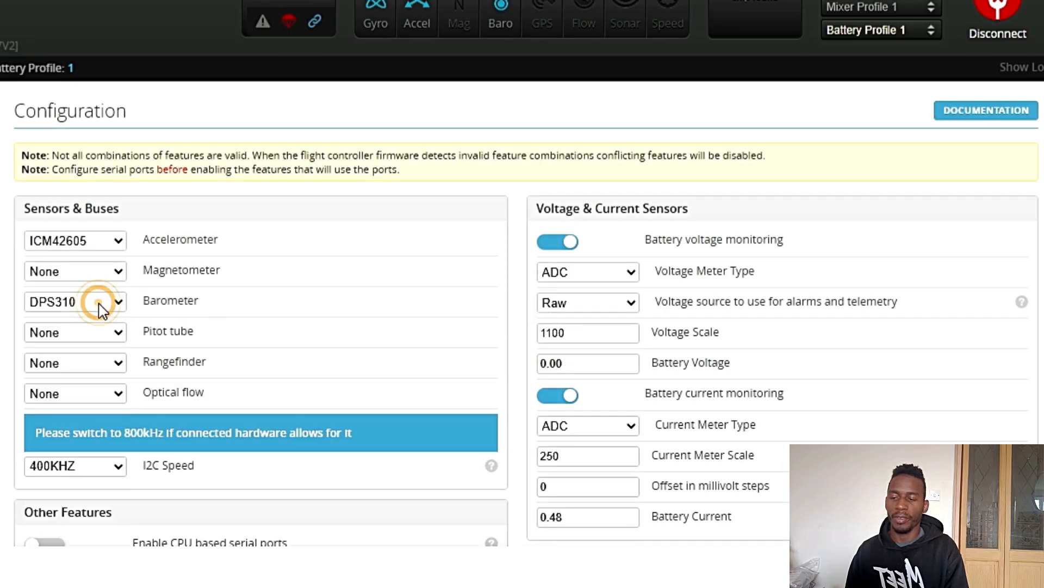
# Enable reversible motors mode for reversible ESCs under Other Features.
pyautogui.scroll(-1, 219, 318)
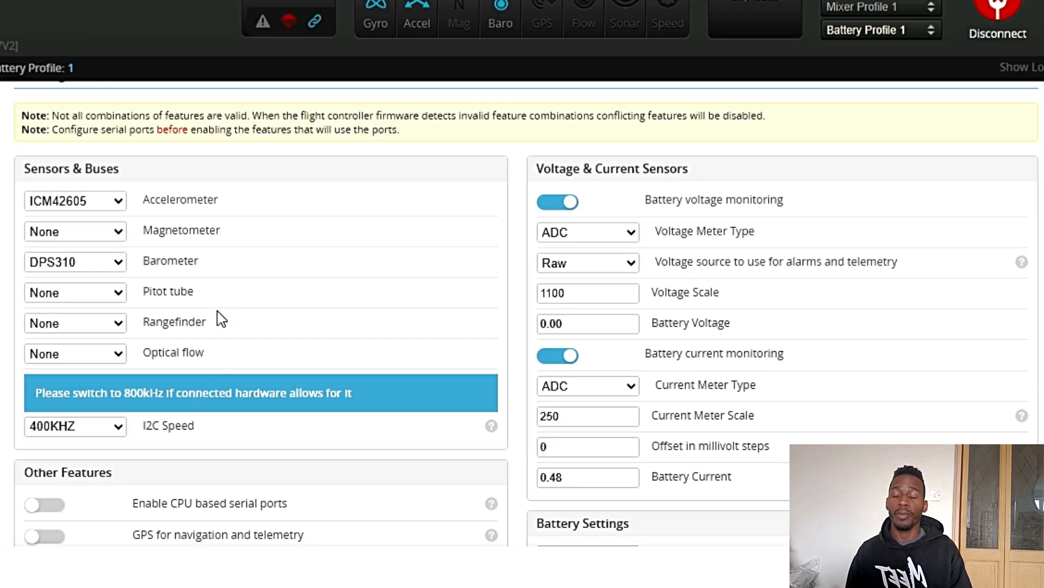
pyautogui.scroll(-2, 221, 318)
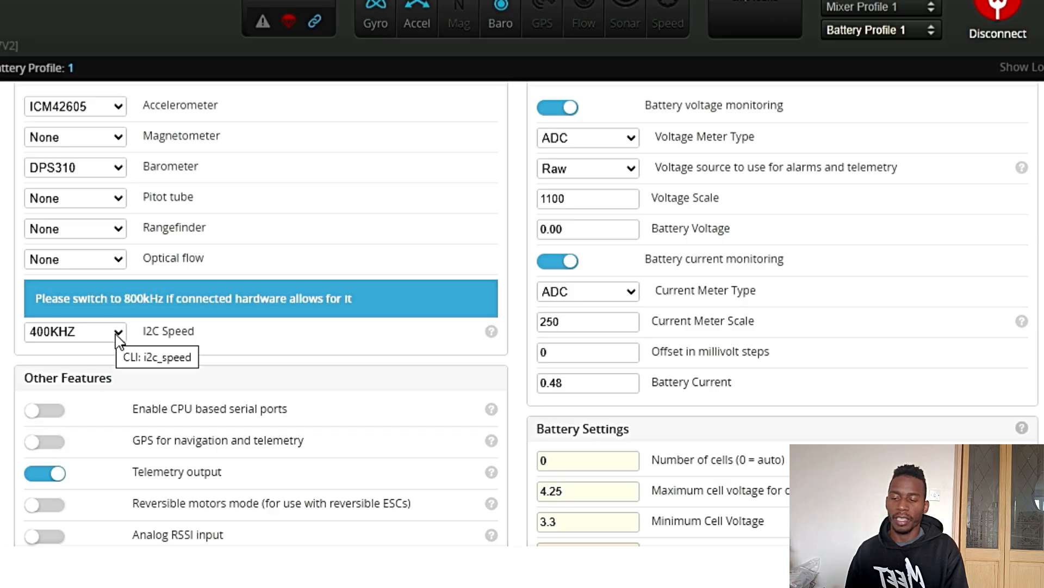
pyautogui.scroll(-3, 272, 443)
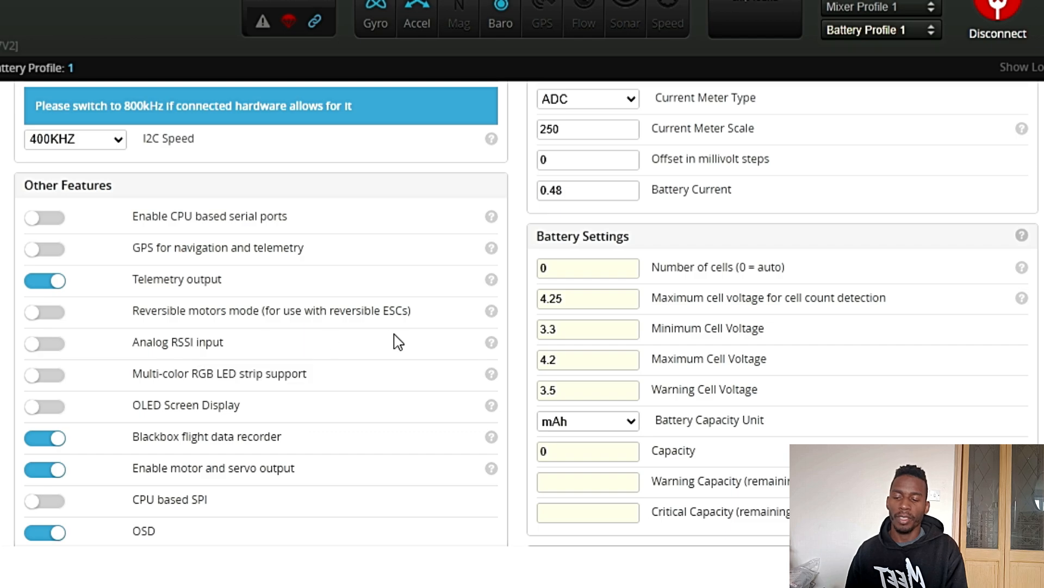
pyautogui.moveTo(493, 348)
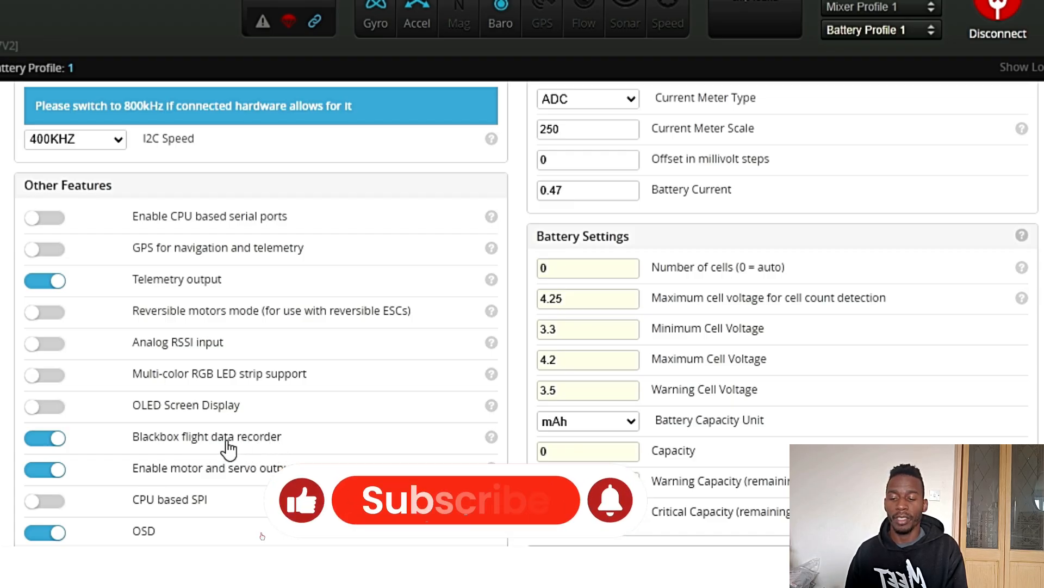
pyautogui.click(46, 316)
pyautogui.scroll(-3, 156, 505)
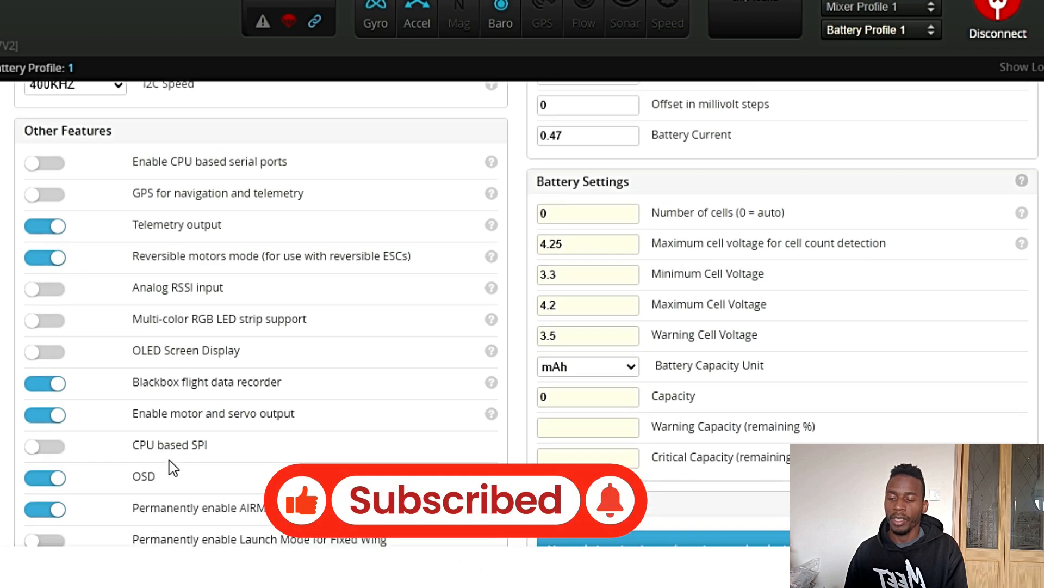
# Review the remaining Other Features toggles, the Voltage & Current Sensors values and the Battery Settings on the Configuration page.
pyautogui.scroll(-5, 166, 455)
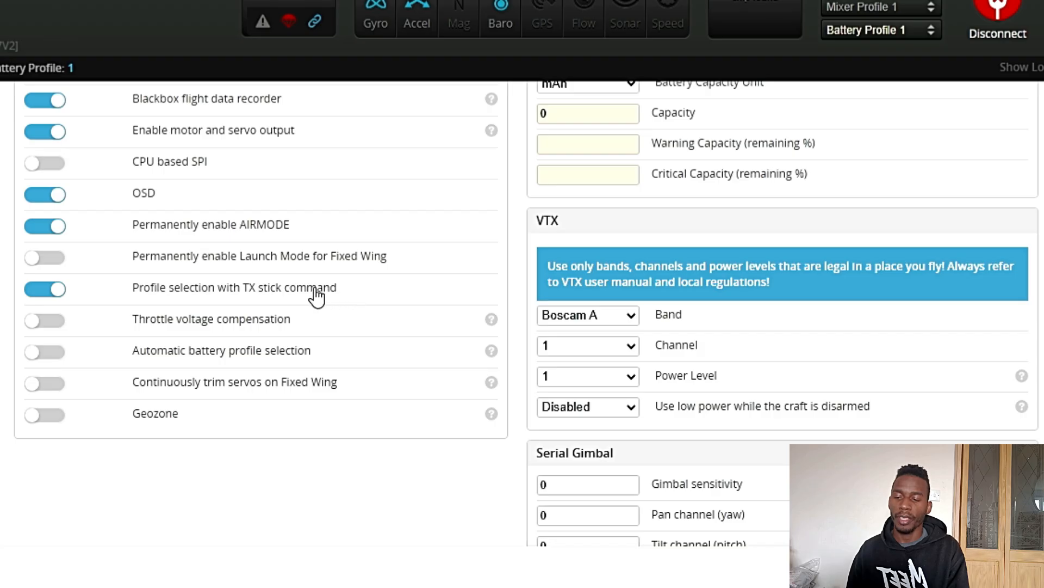
pyautogui.scroll(-1, 316, 293)
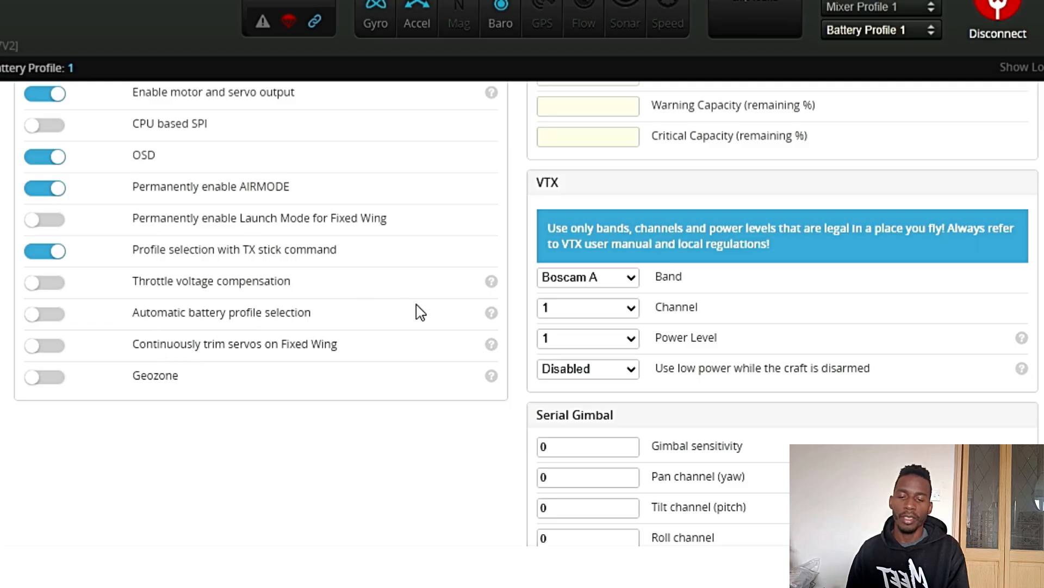
pyautogui.scroll(5, 420, 313)
pyautogui.scroll(6, 421, 312)
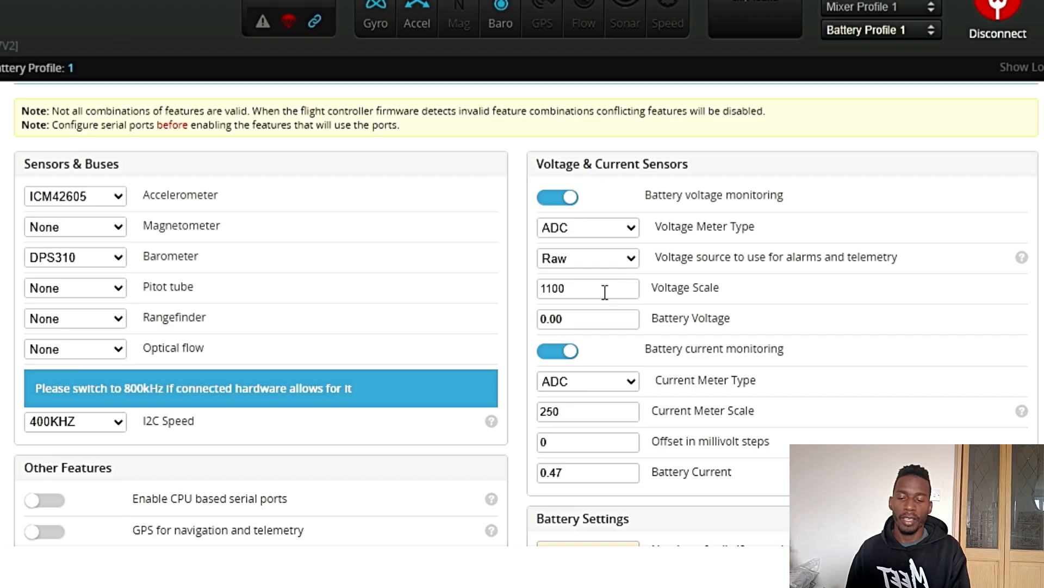
pyautogui.scroll(-6, 605, 292)
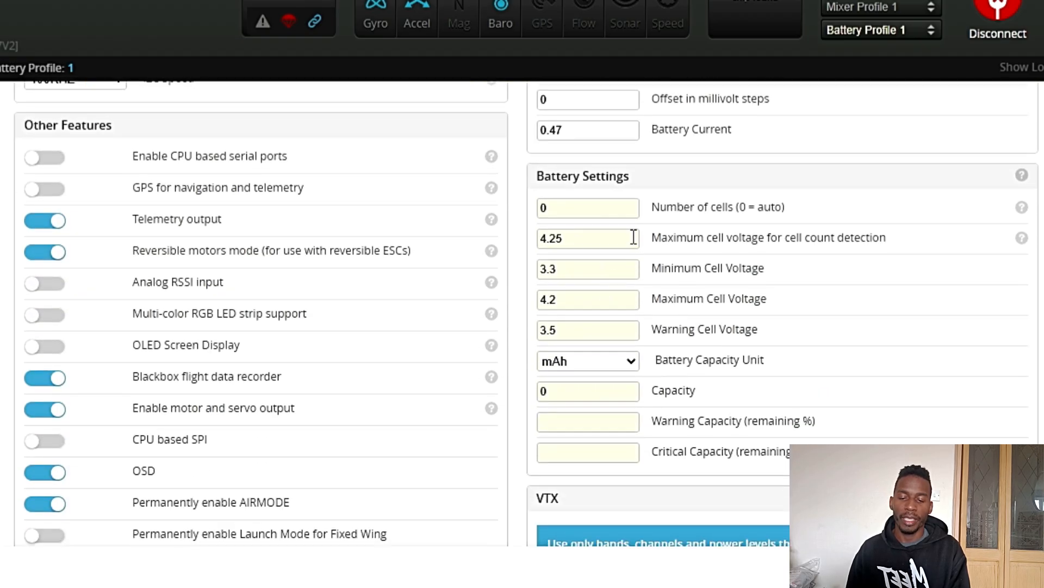
pyautogui.scroll(-1, 633, 238)
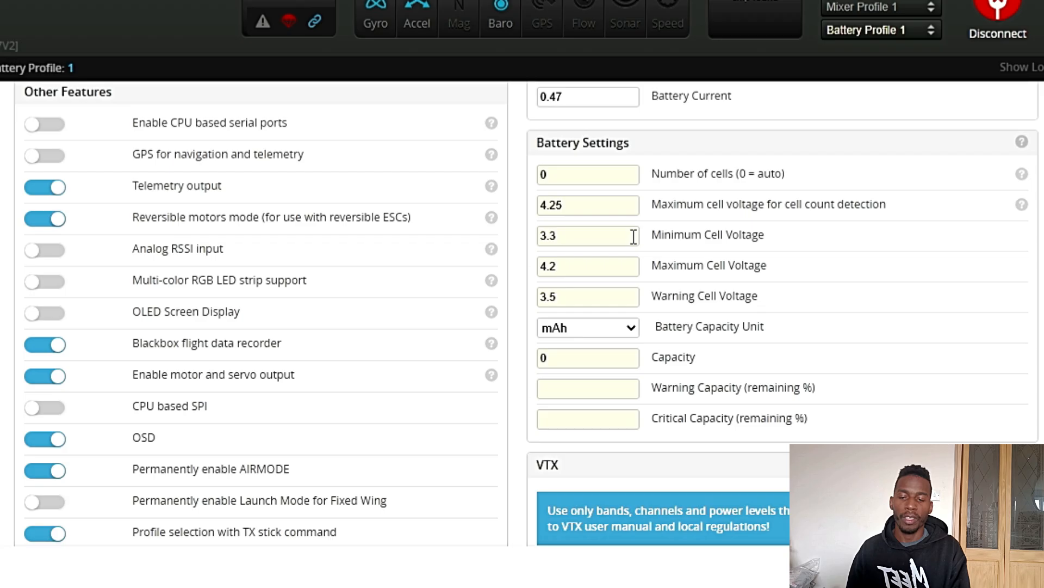
pyautogui.click(611, 207)
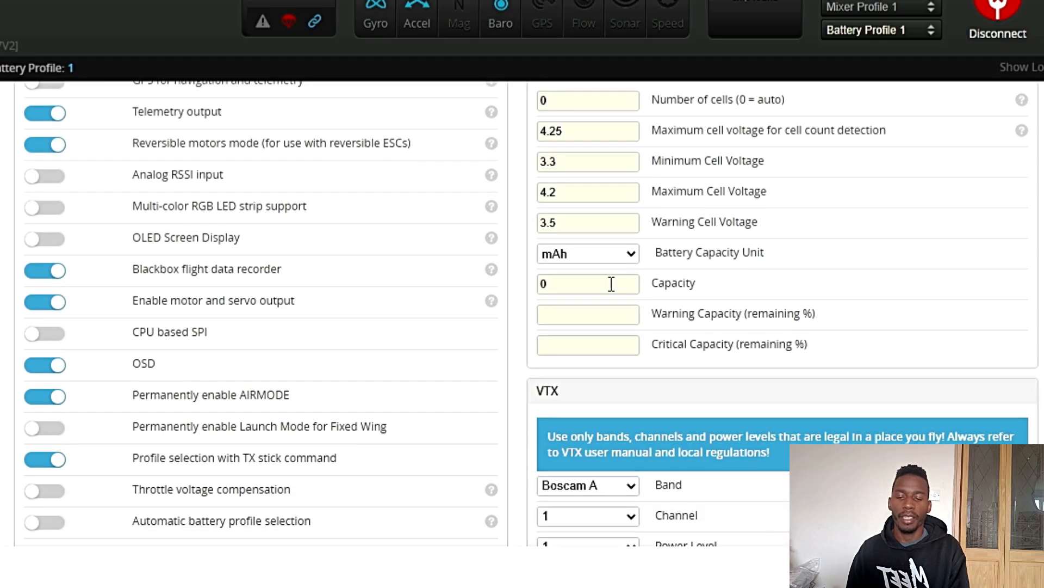
# Set the VTX band to Raceband.
pyautogui.scroll(-1, 644, 342)
pyautogui.scroll(-5, 644, 342)
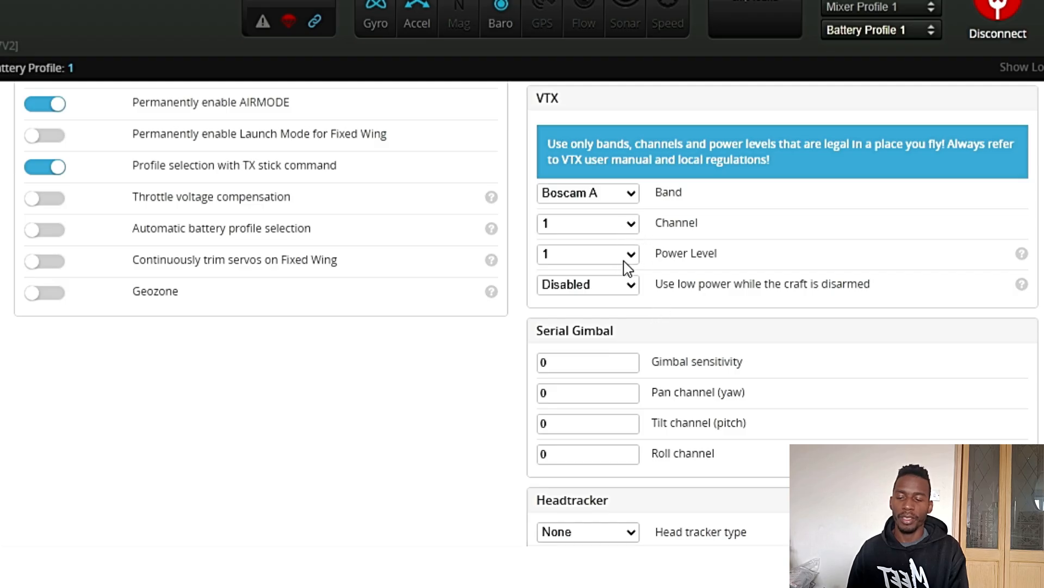
pyautogui.click(624, 198)
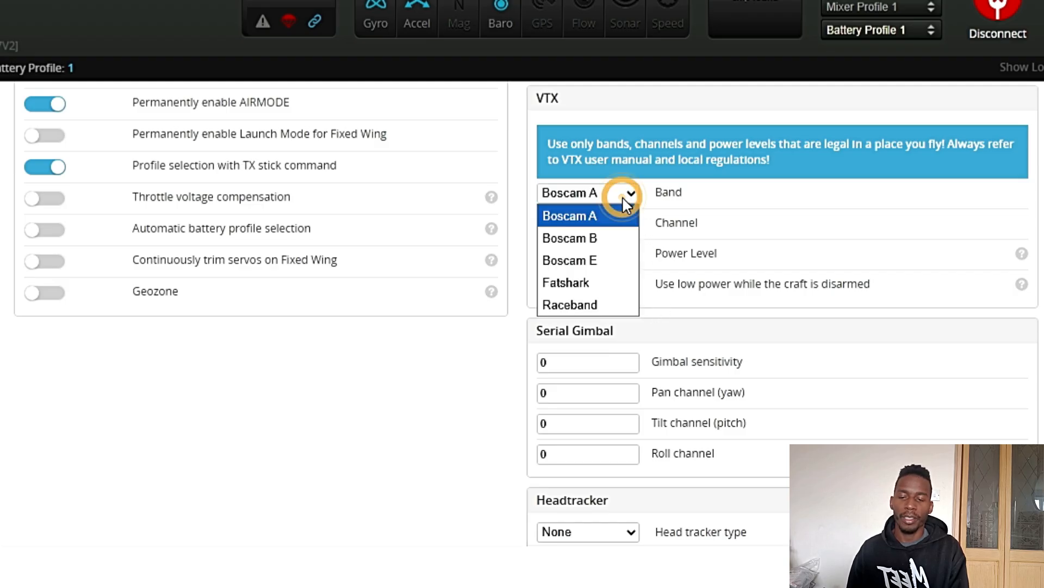
pyautogui.click(590, 307)
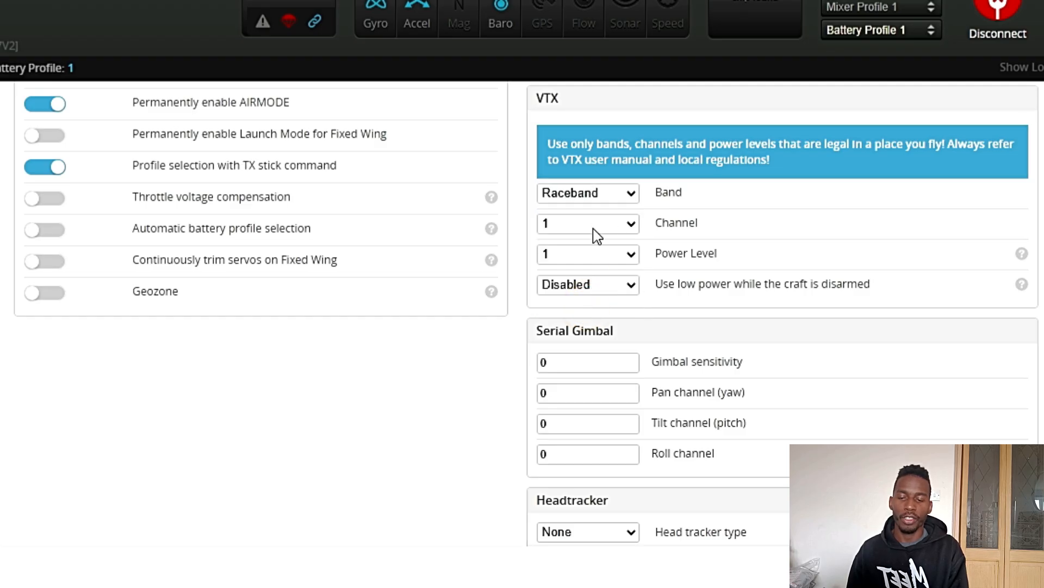
# Review the available VTX channel and power level options without changing the selections.
pyautogui.click(593, 228)
pyautogui.click(593, 227)
pyautogui.click(583, 254)
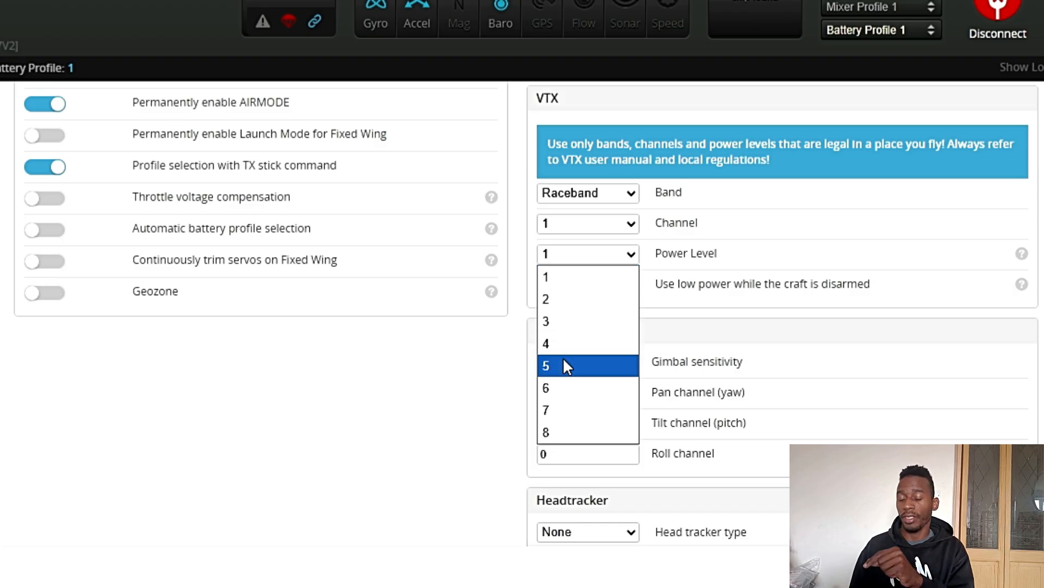
pyautogui.click(590, 225)
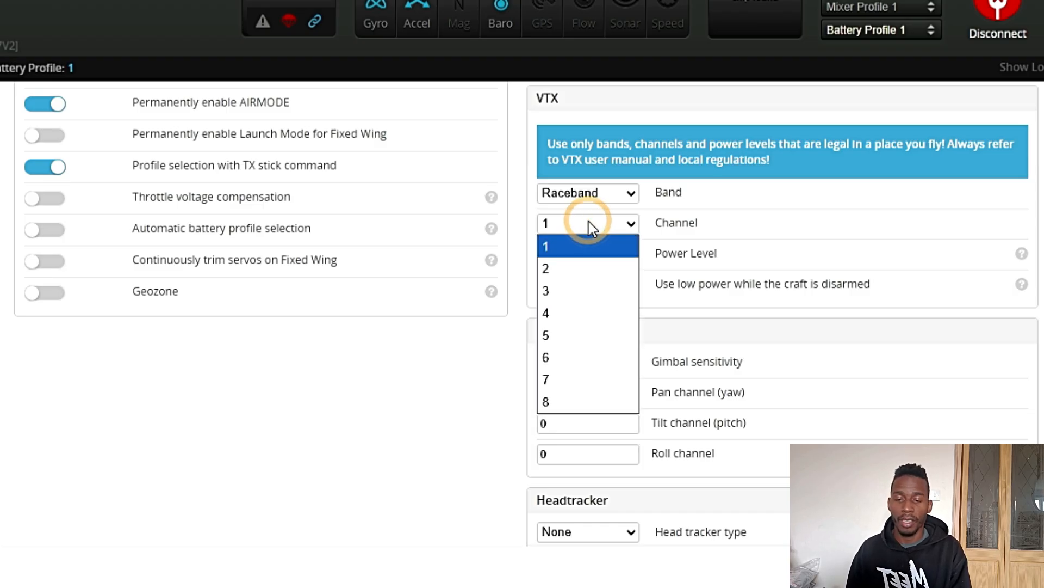
pyautogui.click(758, 227)
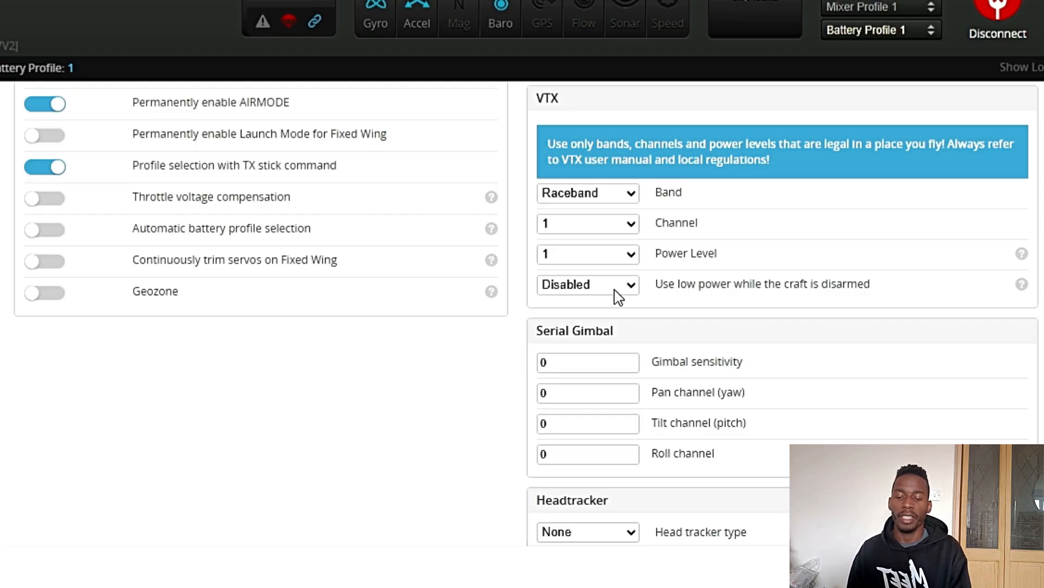
# Review the Serial Gimbal settings and the available head tracker types without changing the selection.
pyautogui.scroll(-2, 658, 324)
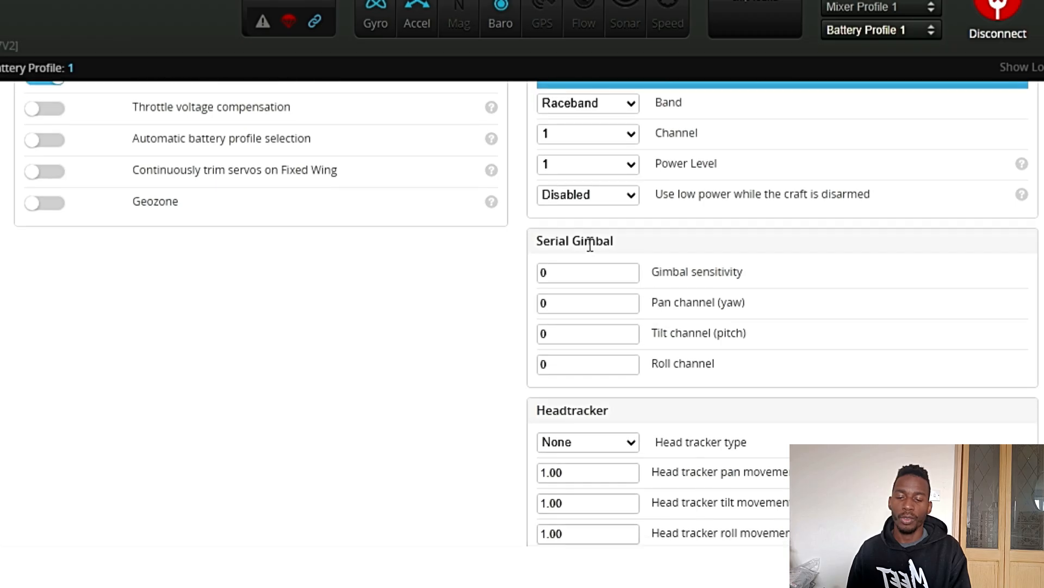
pyautogui.scroll(-1, 621, 318)
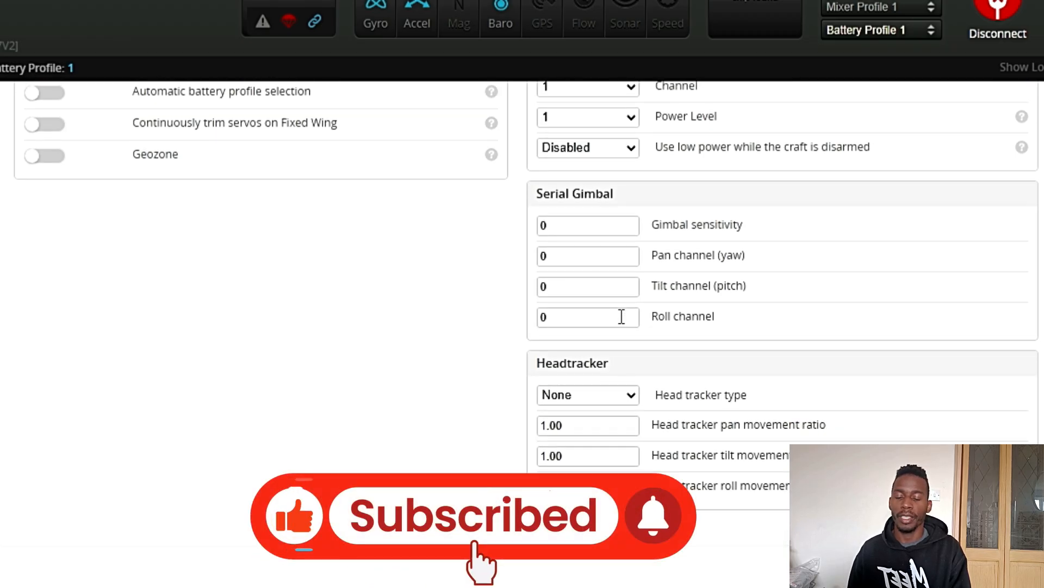
pyautogui.click(596, 390)
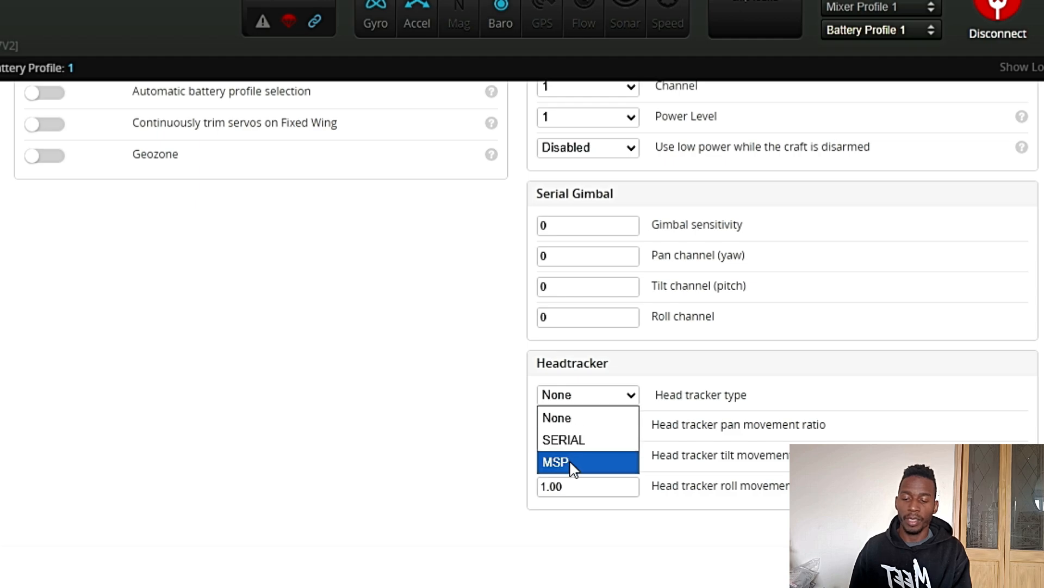
pyautogui.click(684, 371)
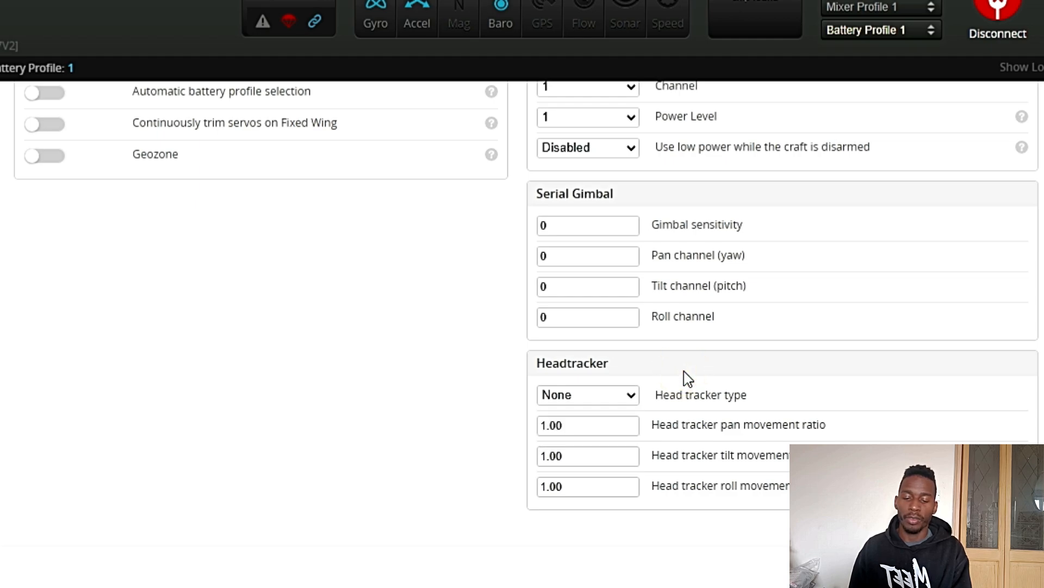